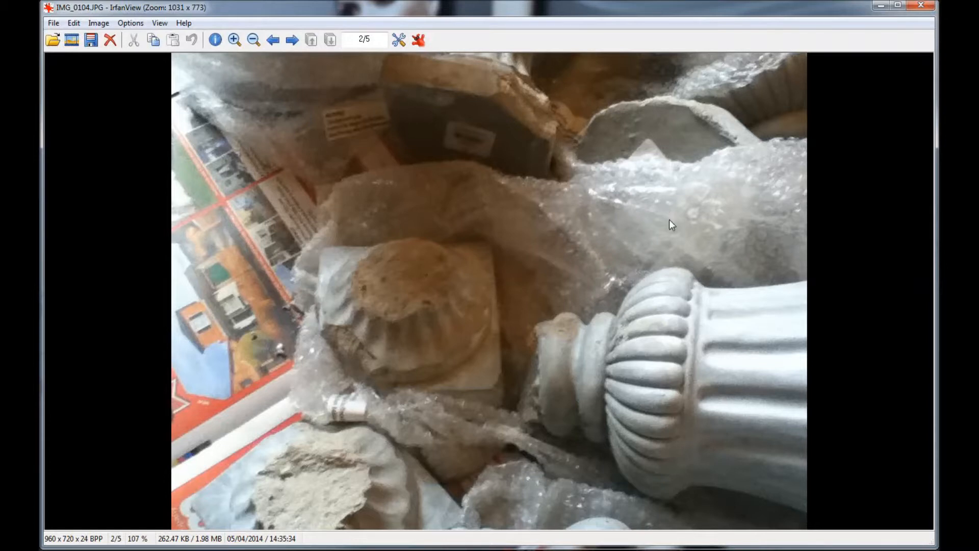
- Open the batch conversion dialog and add all five images from the Photos folder to the input files
{"action": "key", "text": "b"}
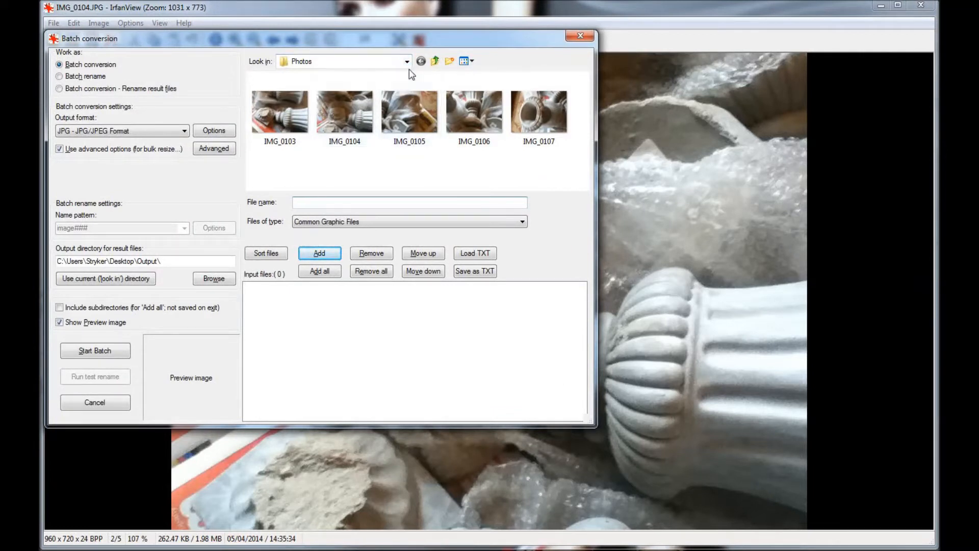
{"action": "left_click", "coordinate": [407, 62]}
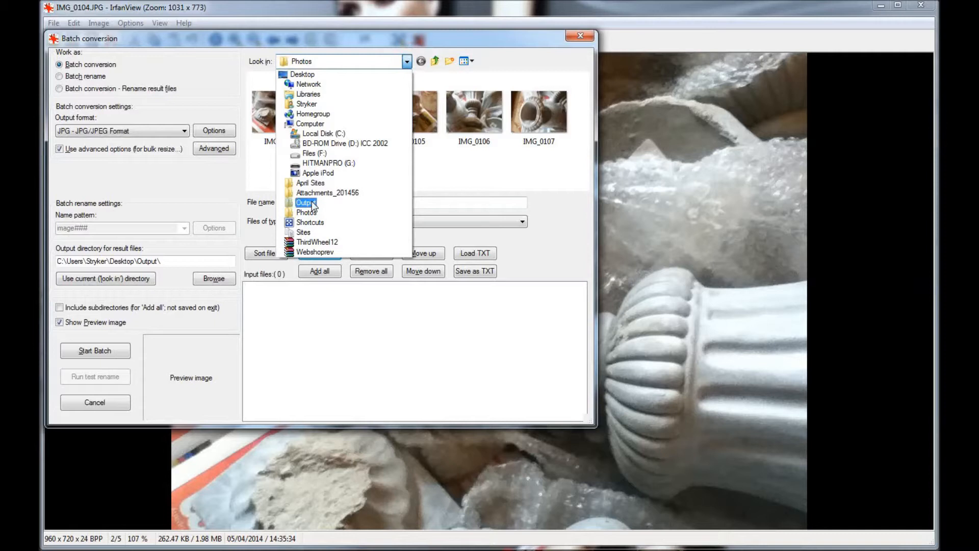
{"action": "left_click", "coordinate": [504, 45]}
{"action": "left_click_drag", "start_coordinate": [567, 158], "coordinate": [274, 100]}
{"action": "left_click", "coordinate": [427, 171]}
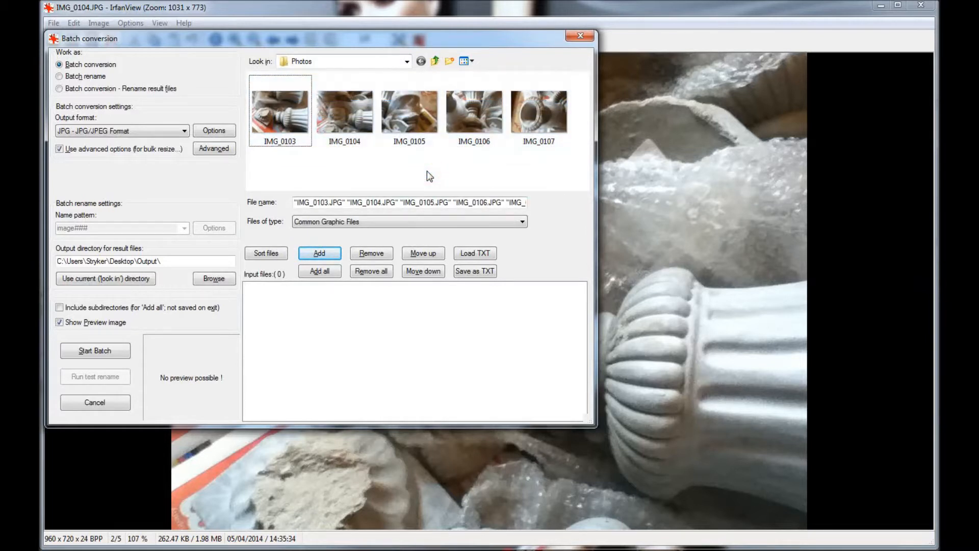
{"action": "key", "text": "ctrl+a"}
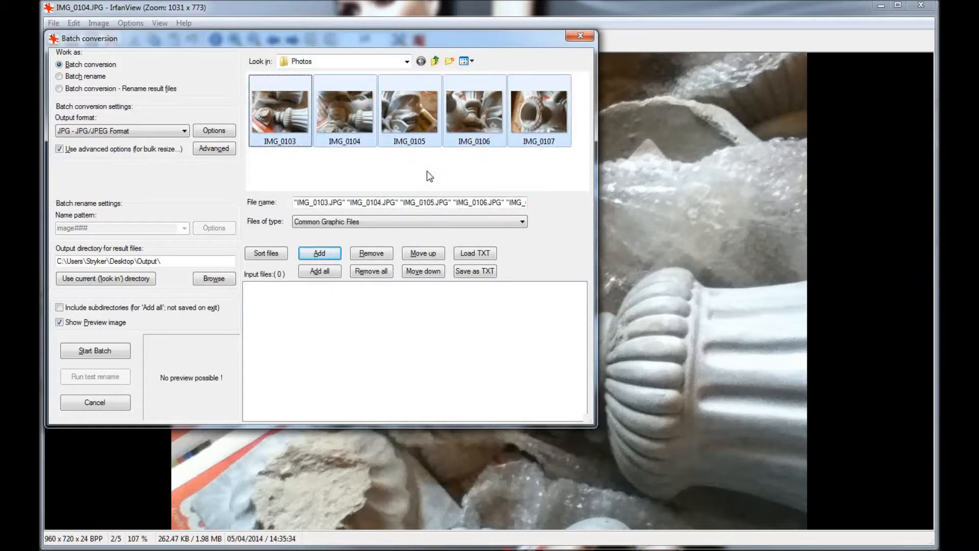
{"action": "left_click", "coordinate": [329, 258]}
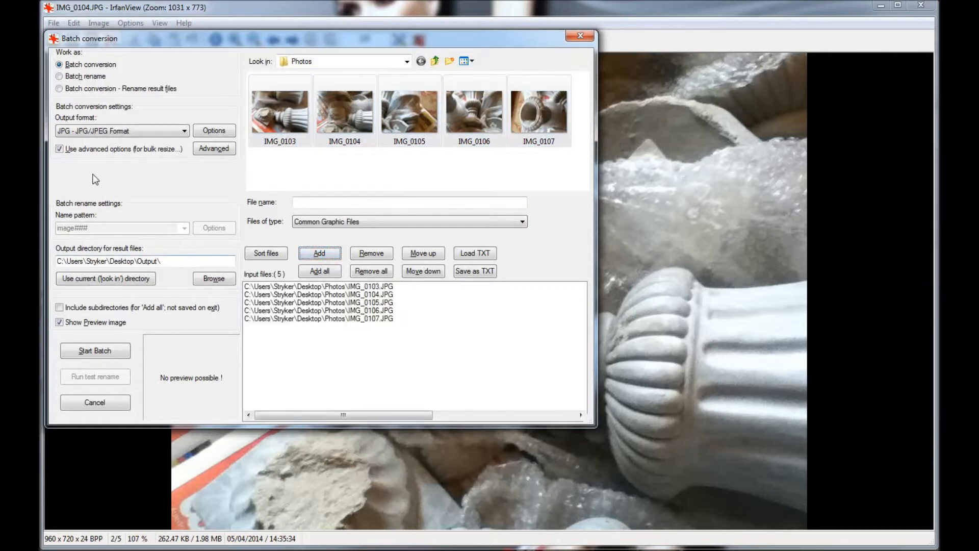
- Enable the advanced options and confirm a bulk resize to 400 by 250 pixels with the aspect ratio preserved
{"action": "left_click", "coordinate": [59, 149]}
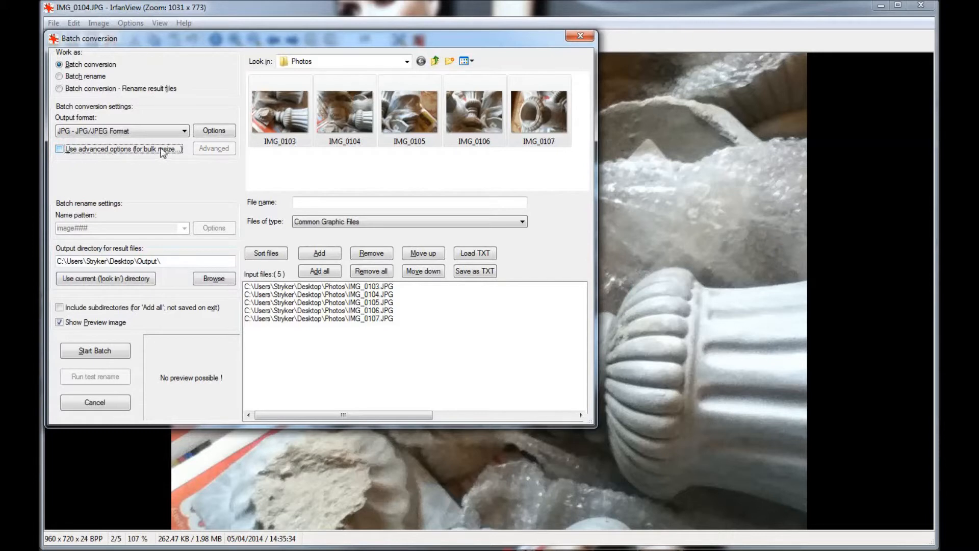
{"action": "left_click", "coordinate": [60, 149]}
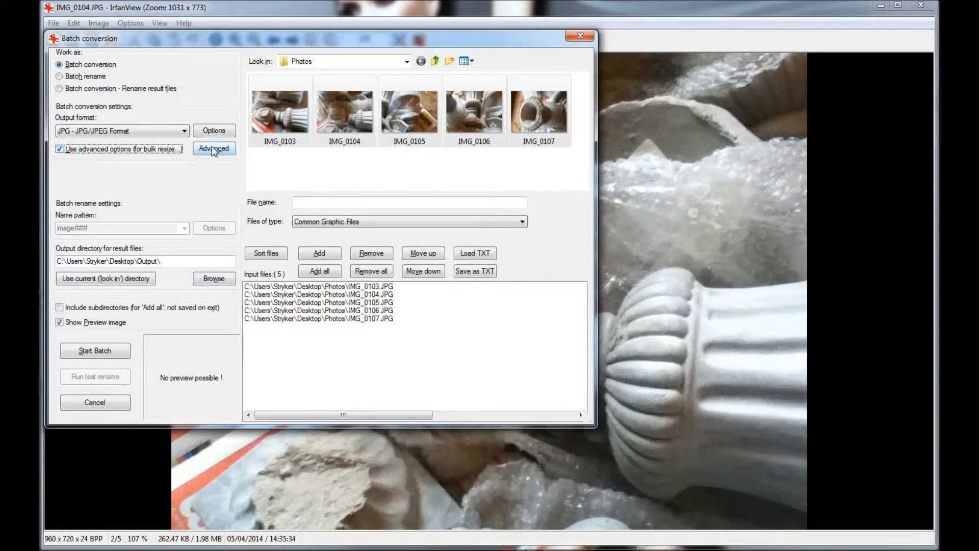
{"action": "left_click", "coordinate": [212, 150]}
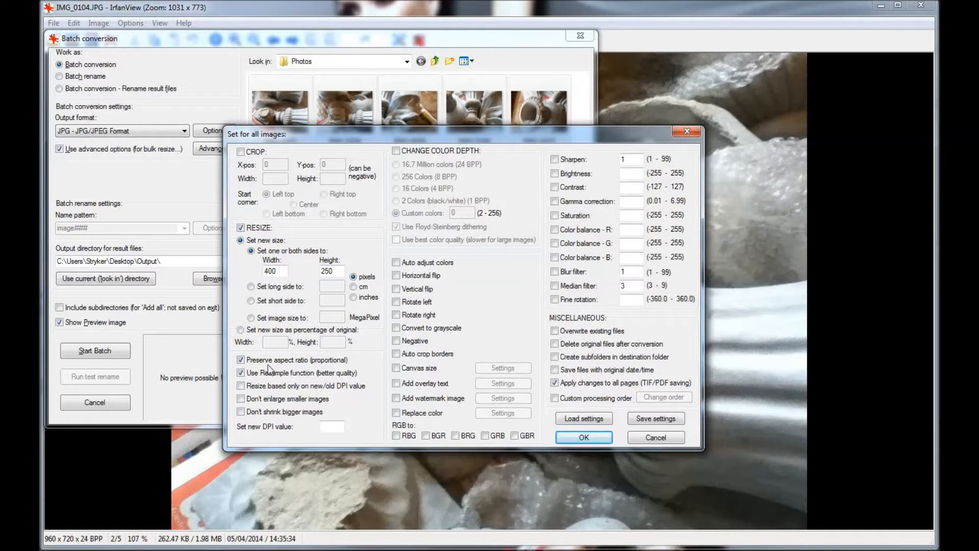
{"action": "left_click", "coordinate": [241, 361]}
{"action": "left_click", "coordinate": [242, 360]}
{"action": "left_click", "coordinate": [582, 437]}
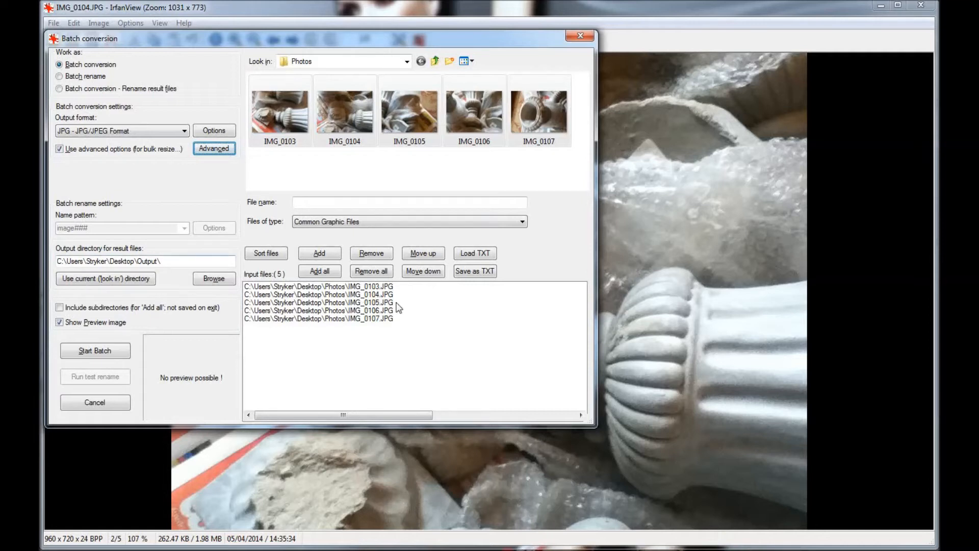
- Run the batch conversion on the listed photos, exit the batch and minimise the image viewer
{"action": "left_click", "coordinate": [94, 352]}
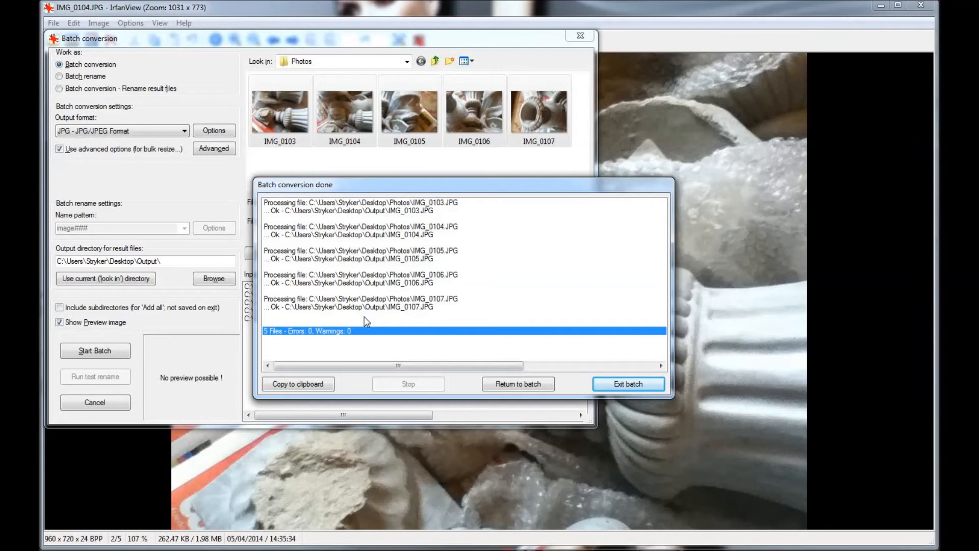
{"action": "left_click", "coordinate": [658, 385]}
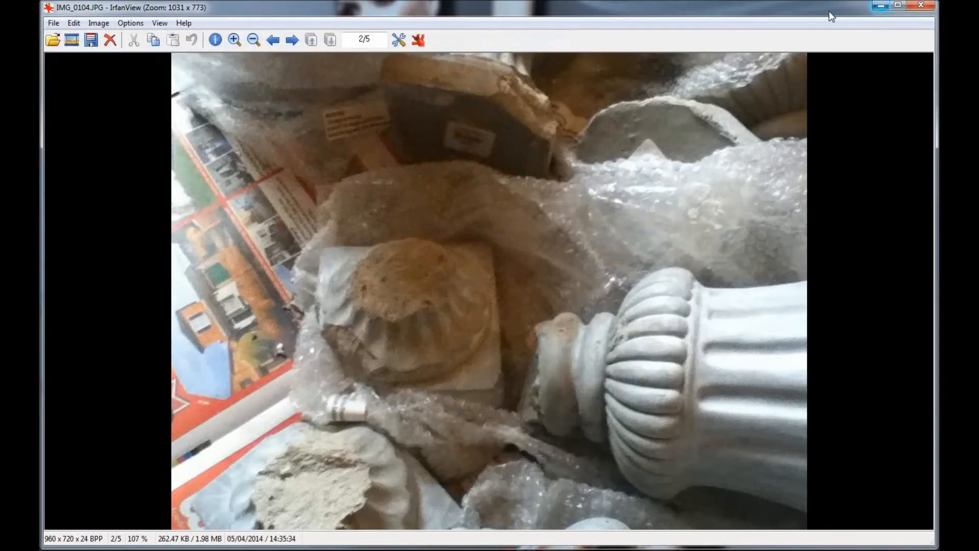
{"action": "left_click", "coordinate": [880, 5]}
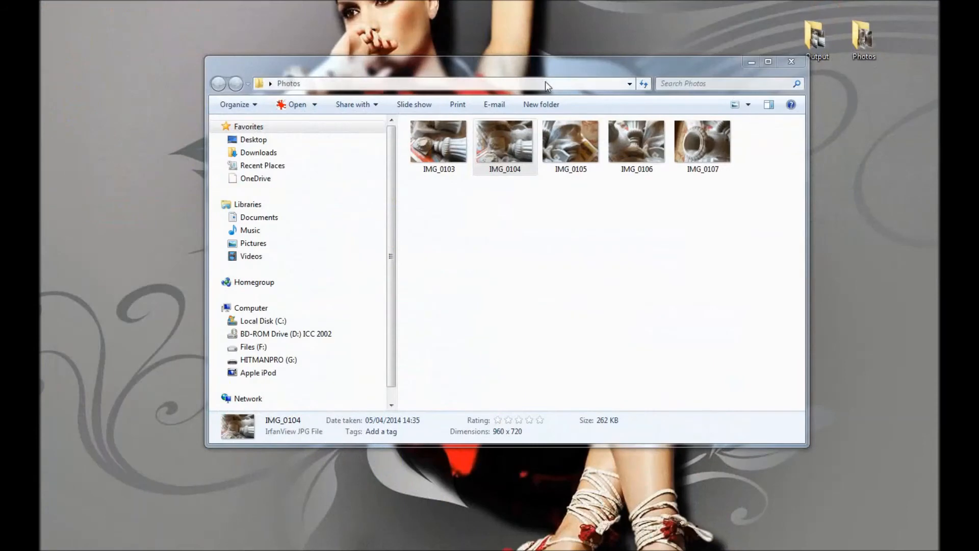
- Open the Output folder from the desktop and arrange its window below the Photos folder window for comparison
{"action": "left_click_drag", "start_coordinate": [525, 65], "coordinate": [365, 29]}
{"action": "double_click", "coordinate": [816, 37]}
{"action": "left_click_drag", "start_coordinate": [456, 47], "coordinate": [448, 174]}
- Check the image dimensions of the original IMG_0104 in the Photos folder through its detailed properties
{"action": "left_click", "coordinate": [333, 109]}
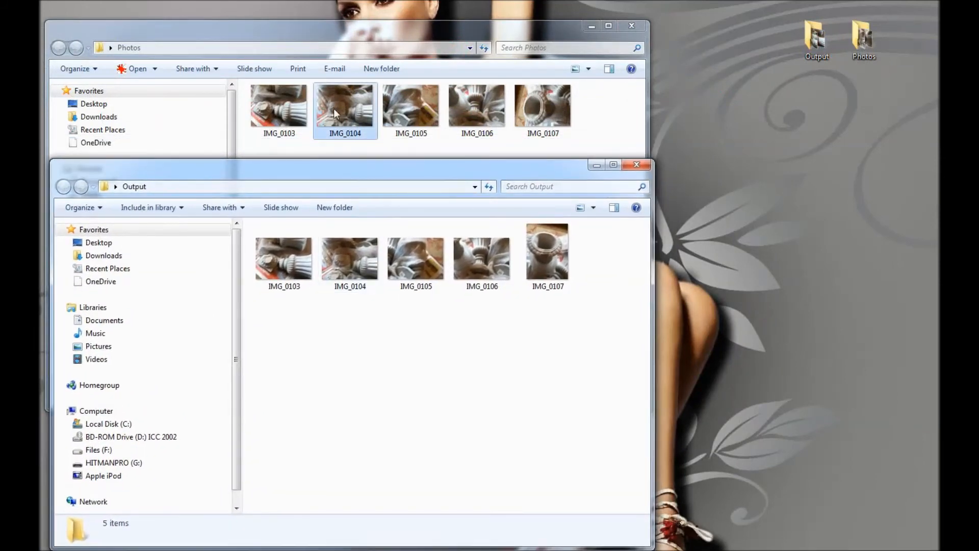
{"action": "right_click", "coordinate": [334, 108]}
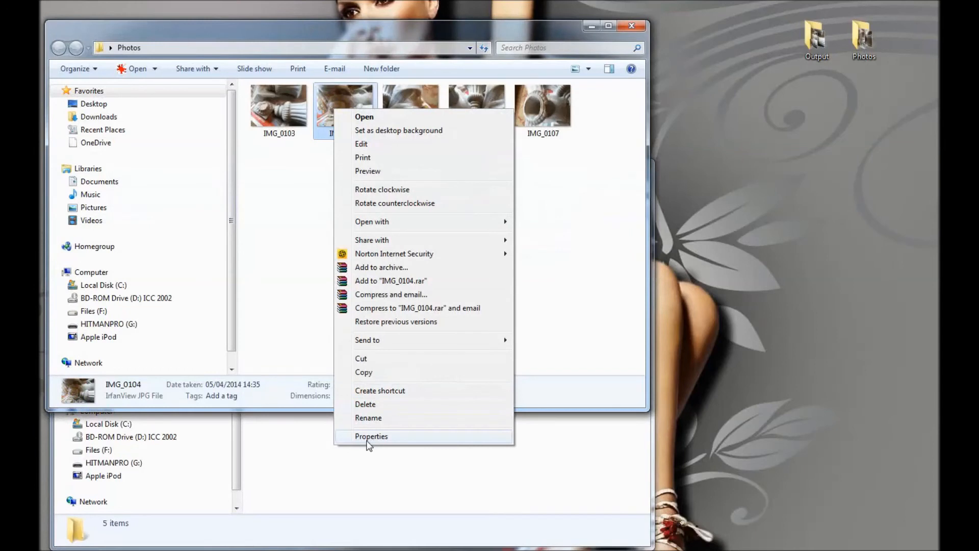
{"action": "left_click", "coordinate": [368, 437]}
{"action": "left_click", "coordinate": [417, 138]}
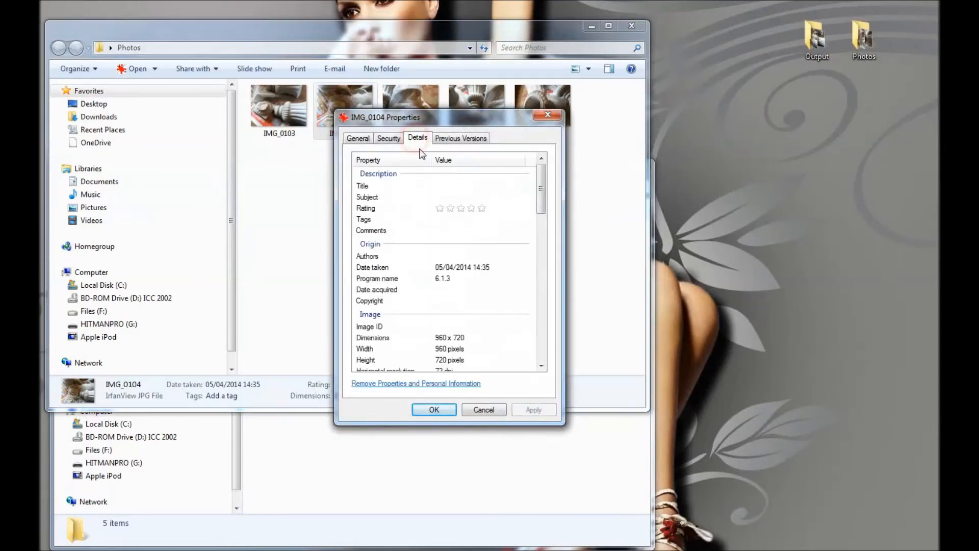
{"action": "left_click", "coordinate": [546, 117]}
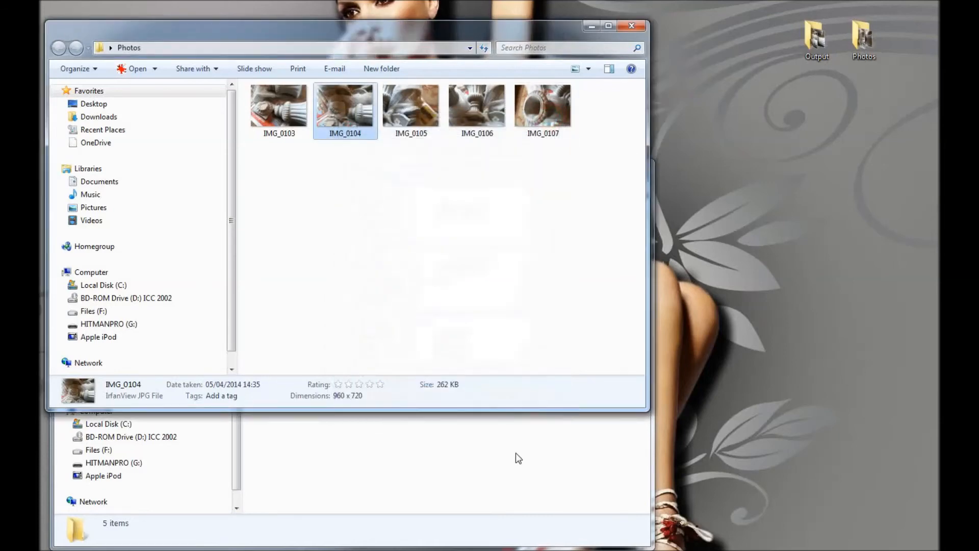
- Check the dimensions of the converted IMG_0104 in the Output folder's file details, and inspect the info for IMG_0106
{"action": "left_click", "coordinate": [517, 454]}
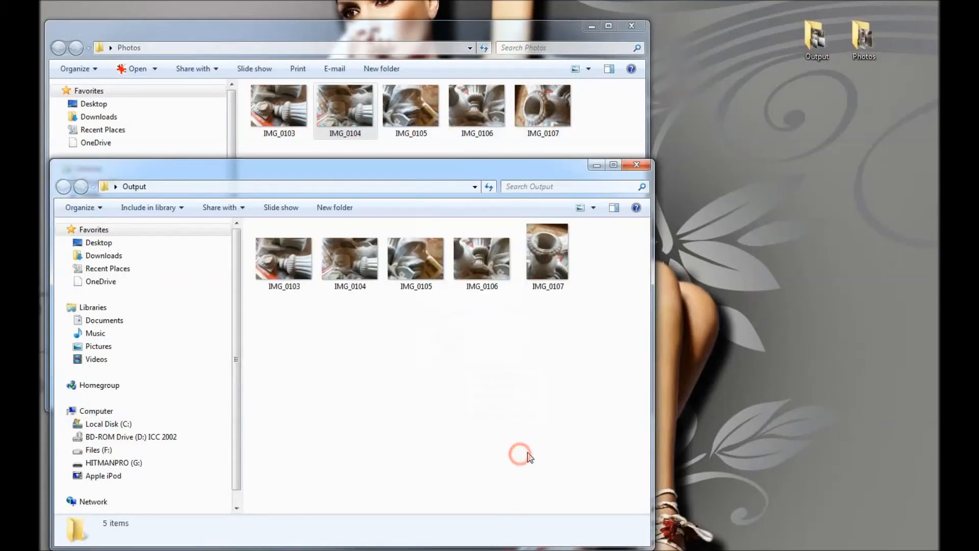
{"action": "right_click", "coordinate": [356, 265]}
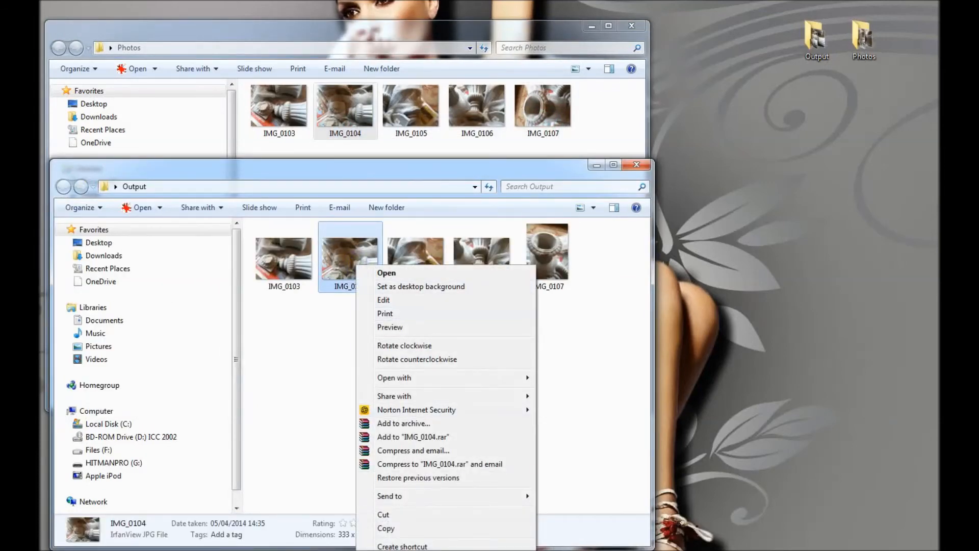
{"action": "key", "text": "r"}
{"action": "left_click", "coordinate": [439, 294]}
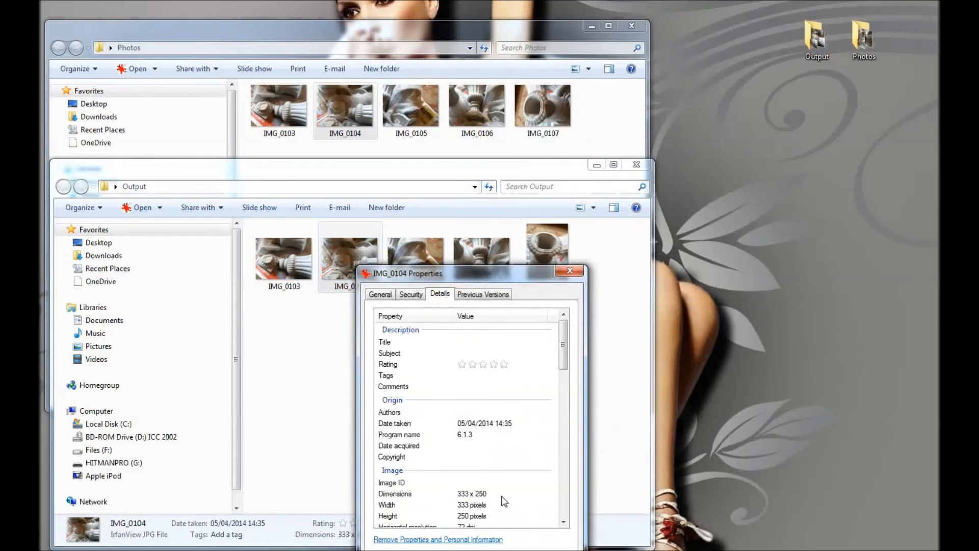
{"action": "left_click", "coordinate": [577, 269]}
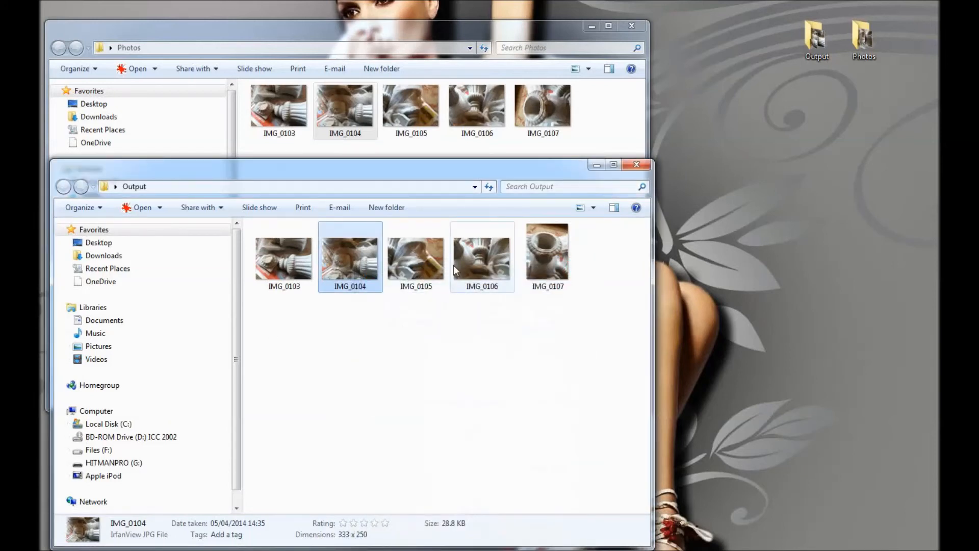
{"action": "mouse_move", "coordinate": [454, 265]}
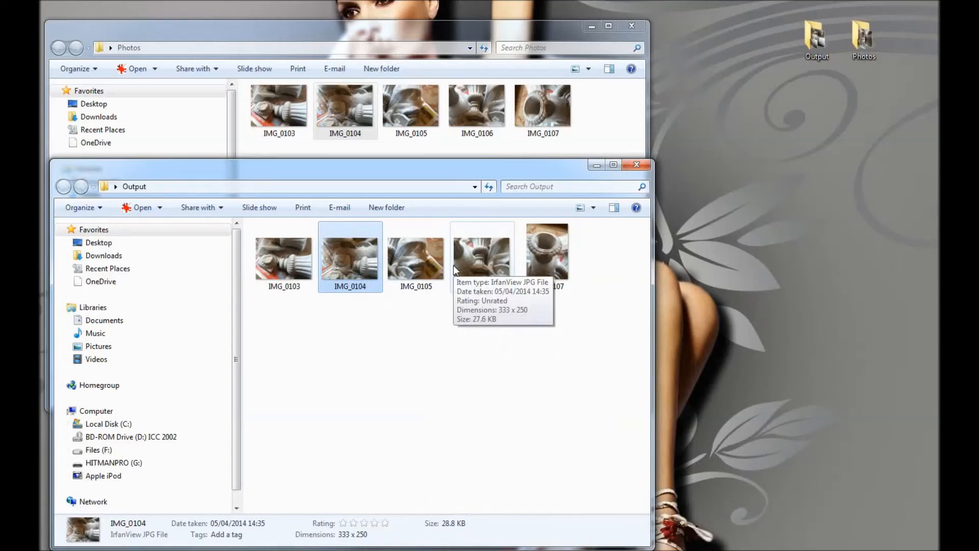
- Switch back to IrfanView and examine the overlay text settings in the batch conversion's advanced options, closing them without saving
{"action": "left_click_drag", "start_coordinate": [356, 33], "coordinate": [228, 7]}
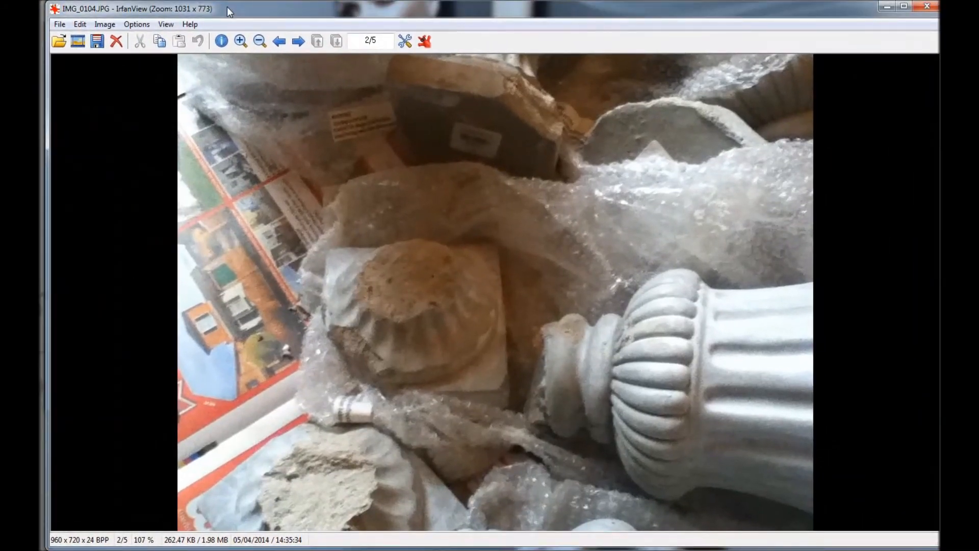
{"action": "key", "text": "b"}
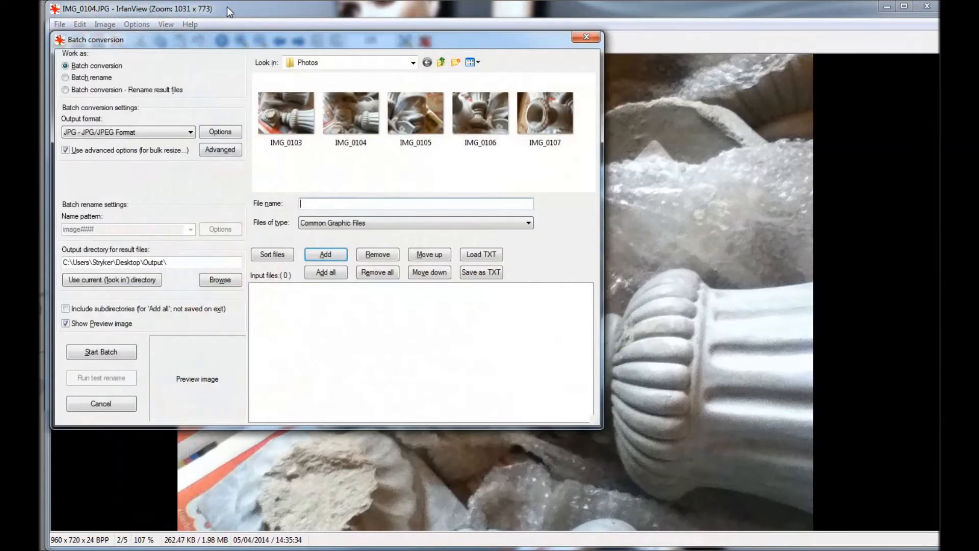
{"action": "left_click", "coordinate": [223, 151]}
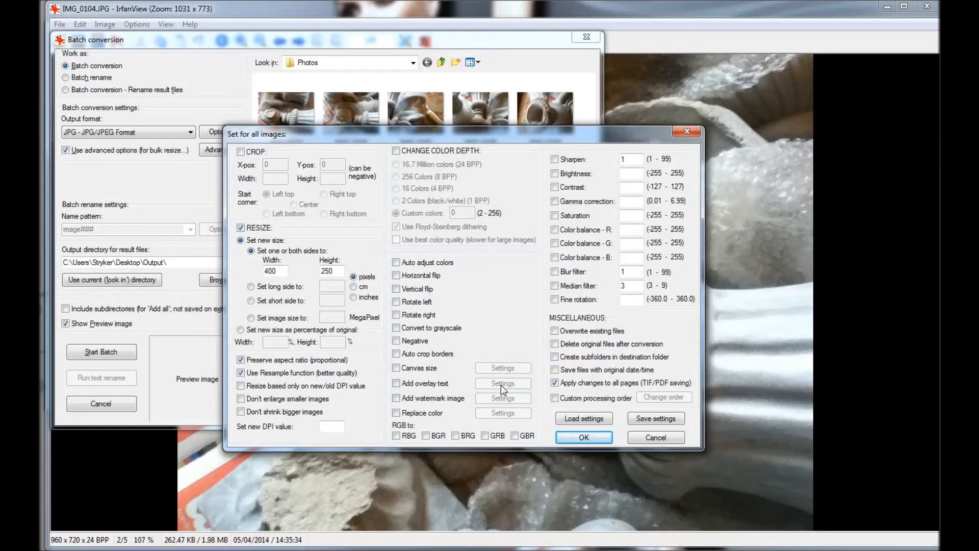
{"action": "left_click", "coordinate": [396, 383]}
{"action": "left_click", "coordinate": [487, 384]}
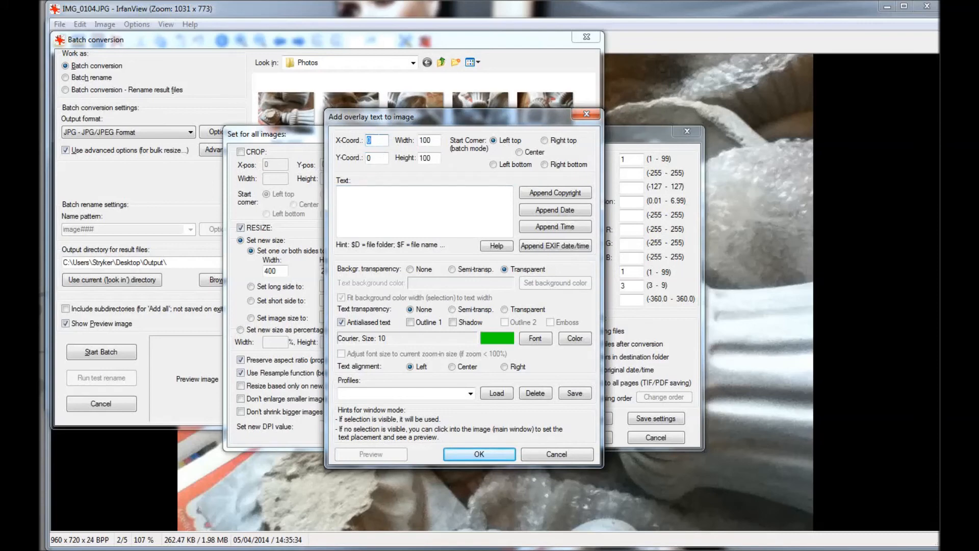
{"action": "left_click", "coordinate": [587, 114]}
{"action": "left_click", "coordinate": [688, 134]}
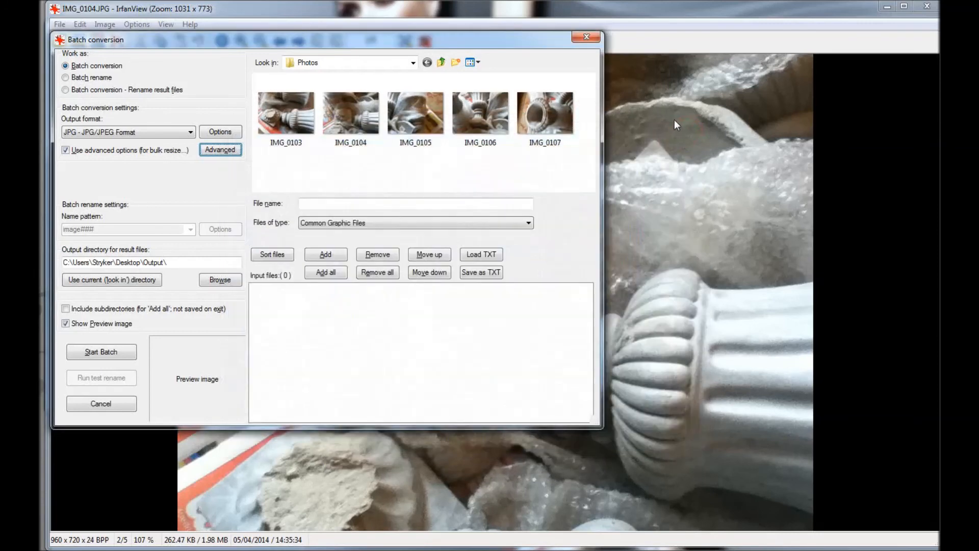